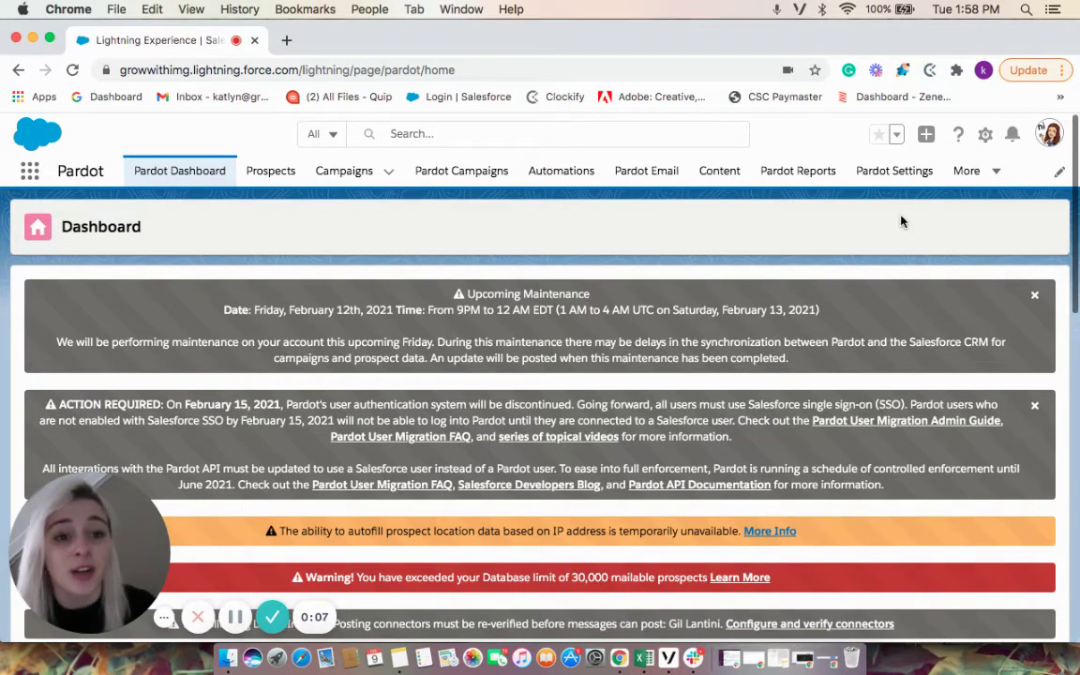
# Open the Pardot Settings page and scroll the sidebar to User Management
pyautogui.click(896, 172)
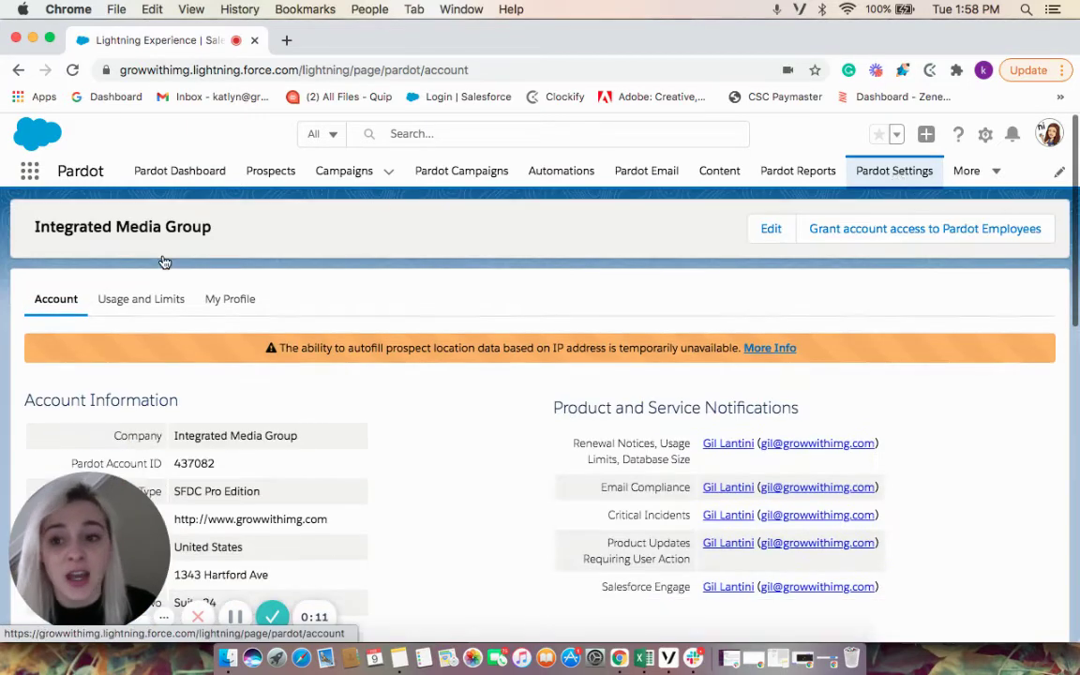
pyautogui.scroll(-3, 90, 324)
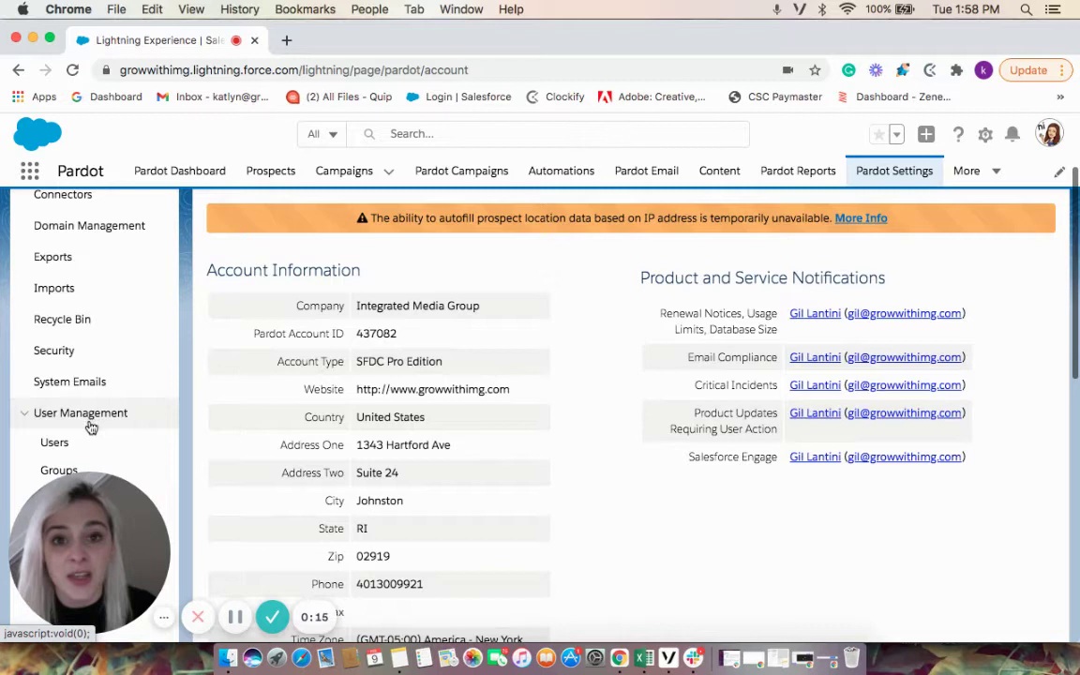
# Open the Users list and scroll through the user table and back to the top
pyautogui.click(90, 451)
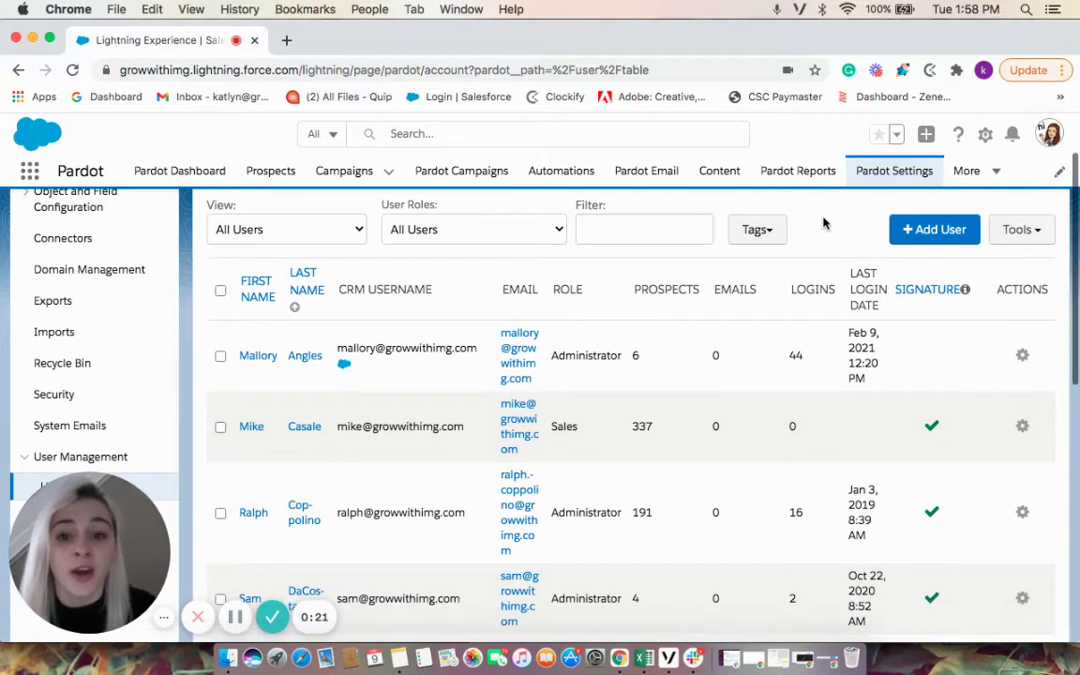
pyautogui.scroll(-4, 822, 222)
pyautogui.scroll(-2, 822, 222)
pyautogui.scroll(4, 822, 222)
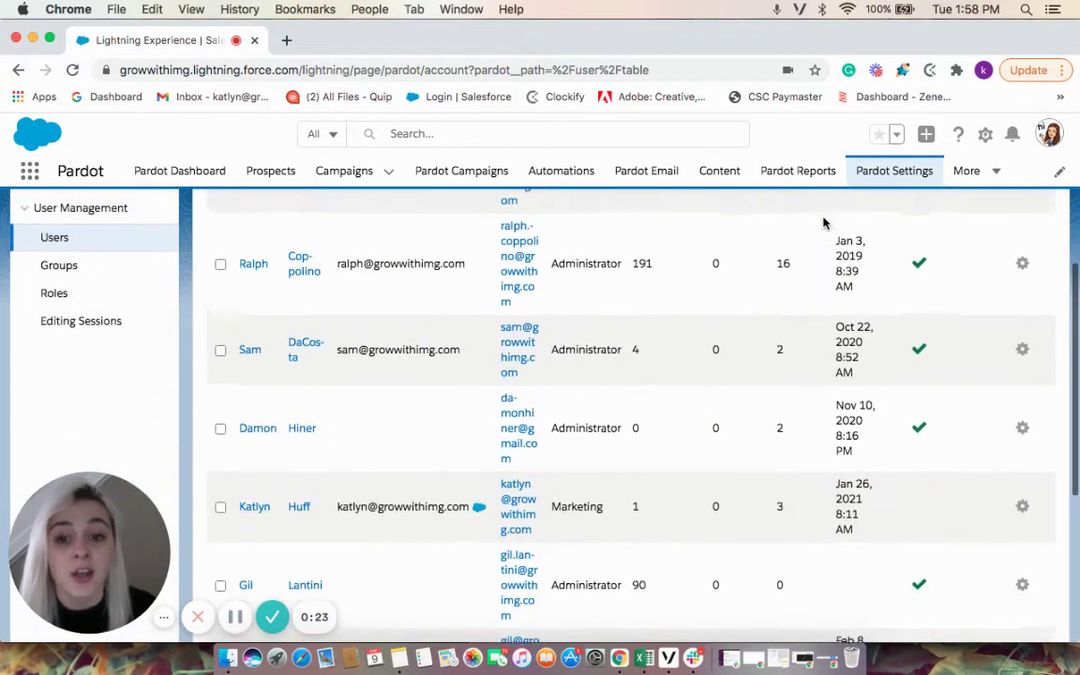
pyautogui.scroll(2, 822, 222)
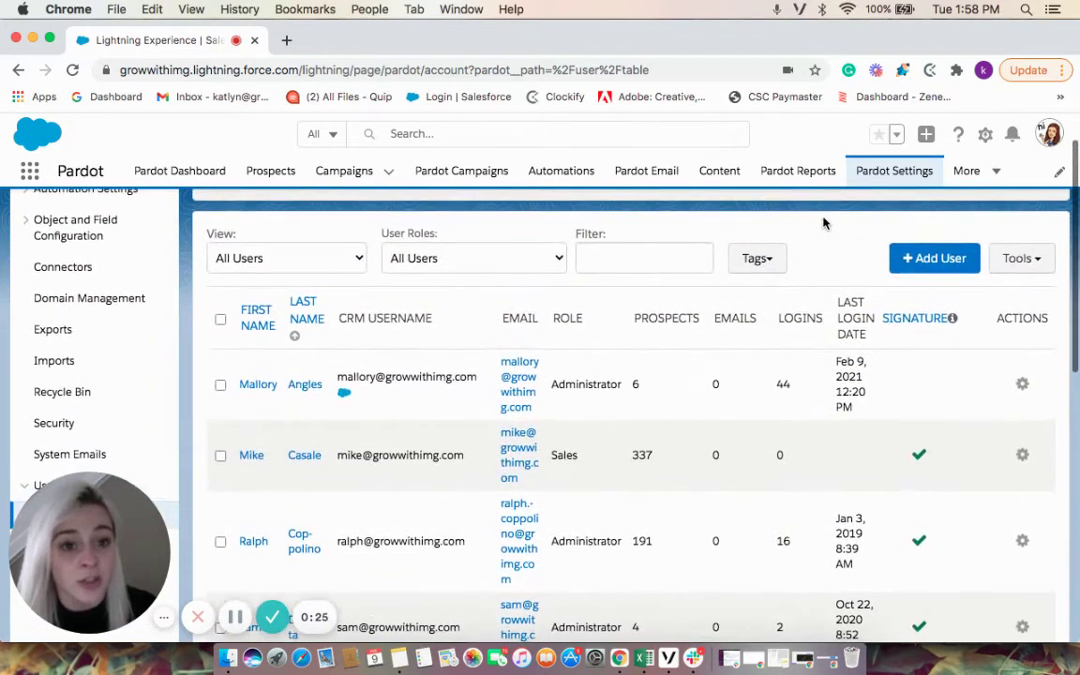
# Add a new user and enter their first name, last name and company e-mail address
pyautogui.click(928, 260)
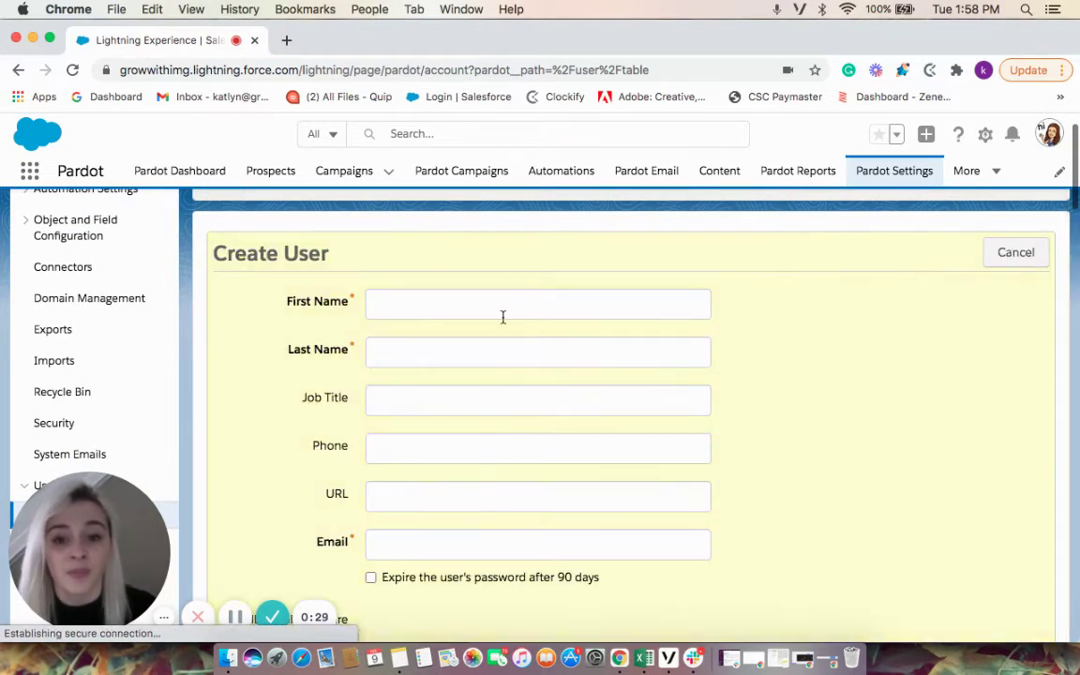
pyautogui.click(424, 309)
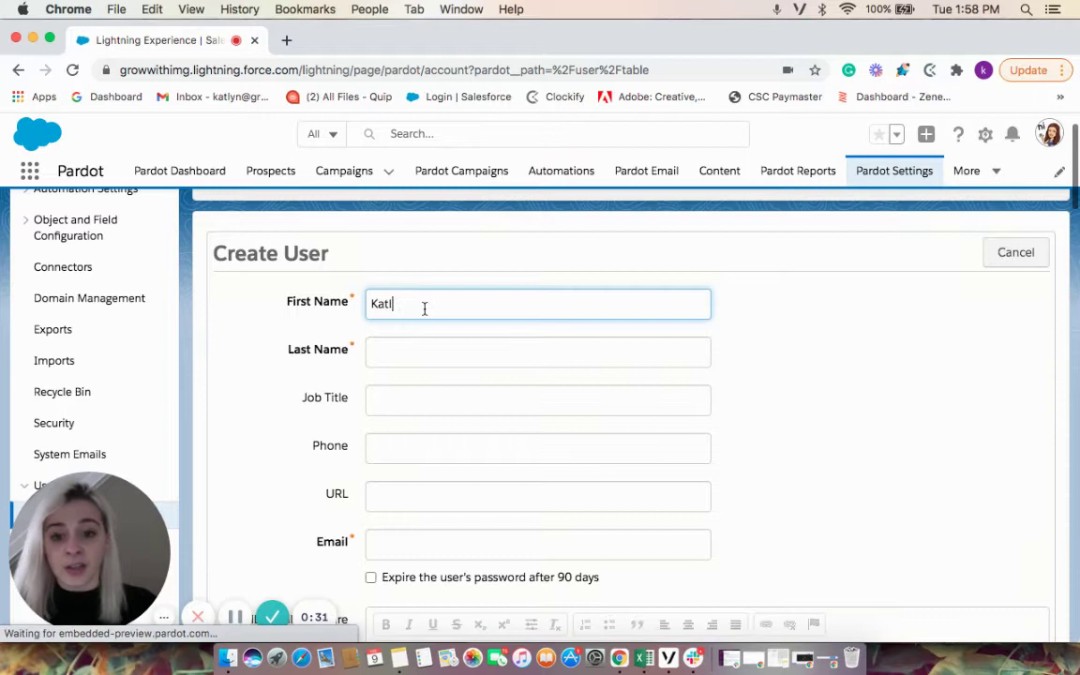
pyautogui.press('Tab')
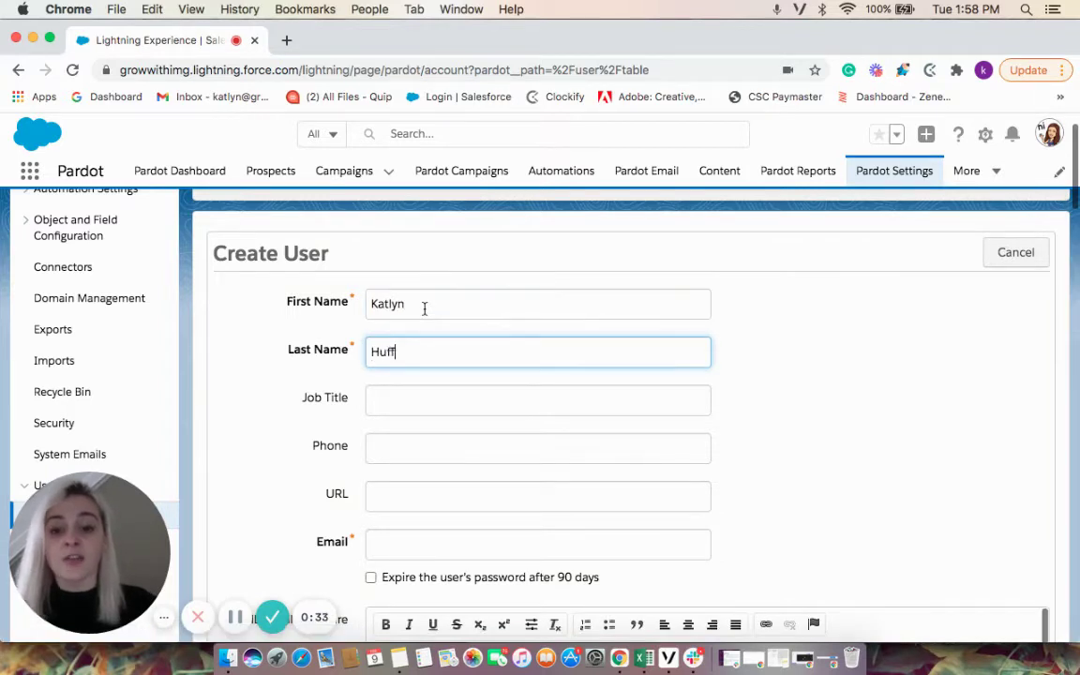
pyautogui.press('Tab')
pyautogui.press('Tab')
pyautogui.press('Tab')
pyautogui.press('Tab')
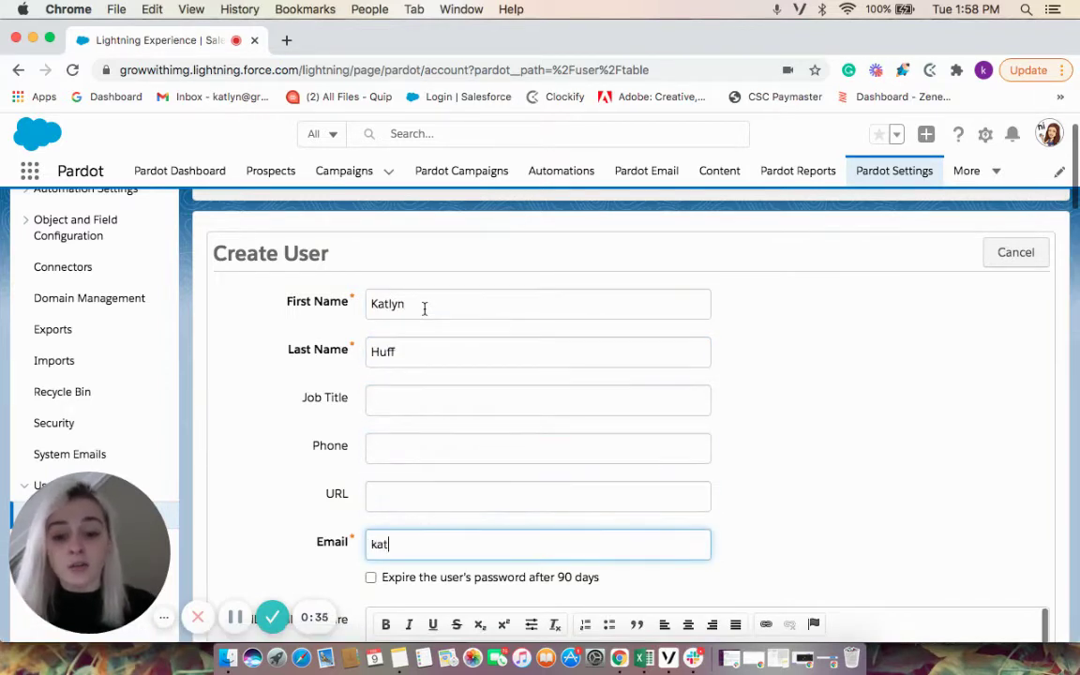
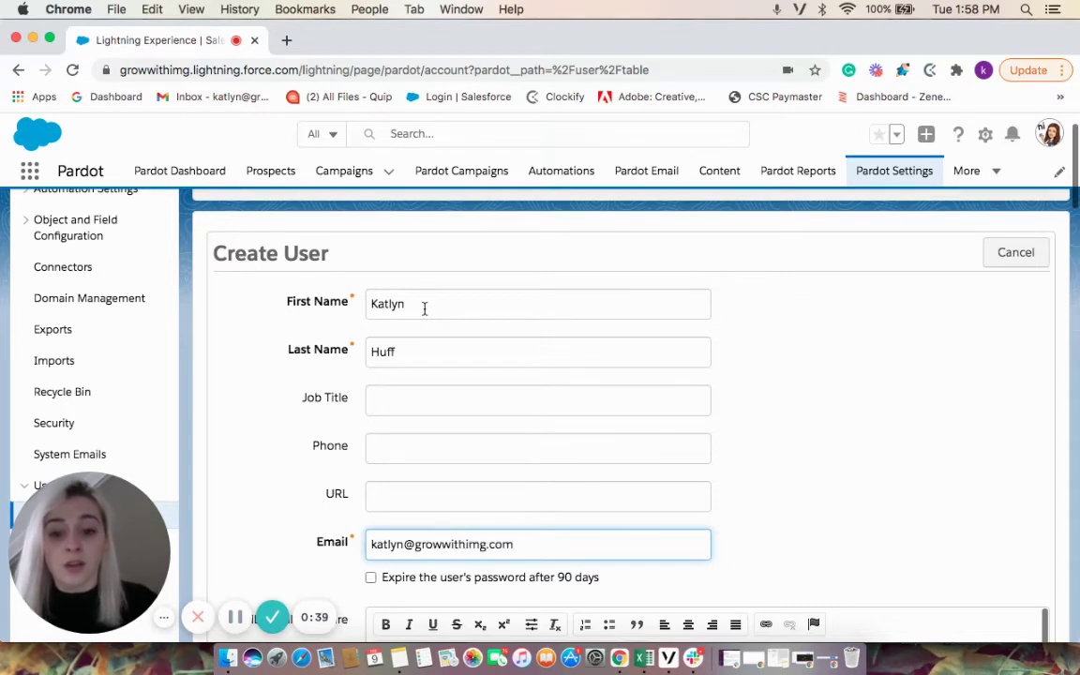
pyautogui.scroll(-3, 277, 383)
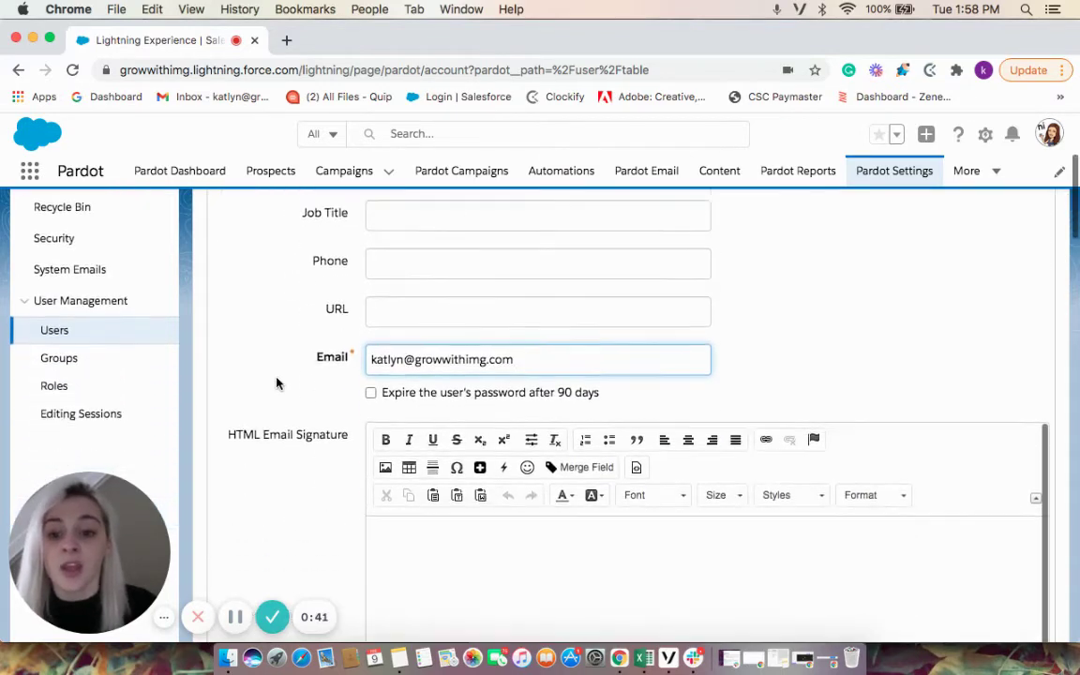
pyautogui.scroll(-4, 276, 383)
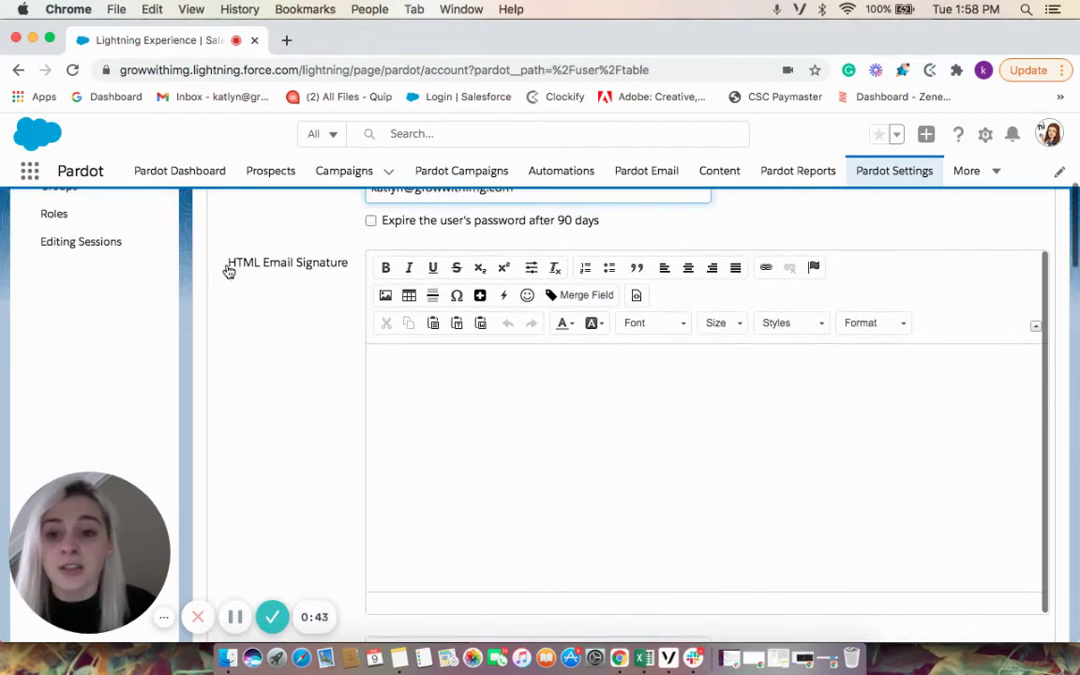
# Paste the prepared HTML signature into the signature editor and widen its social icon column
pyautogui.moveTo(226, 270); pyautogui.dragTo(352, 267)
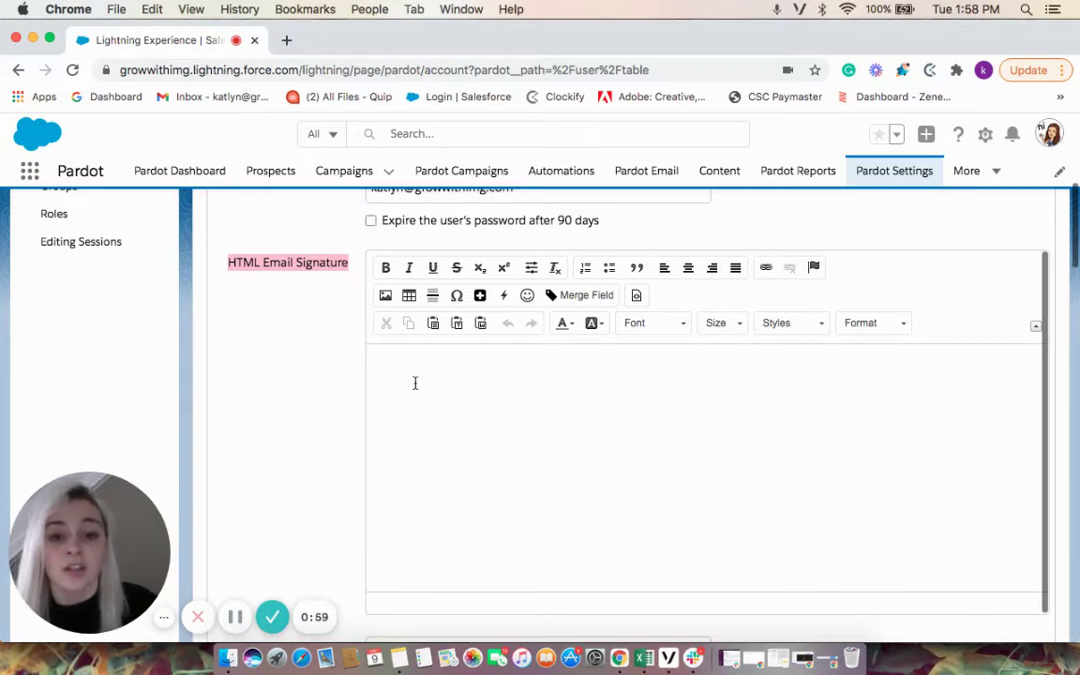
pyautogui.click(415, 383)
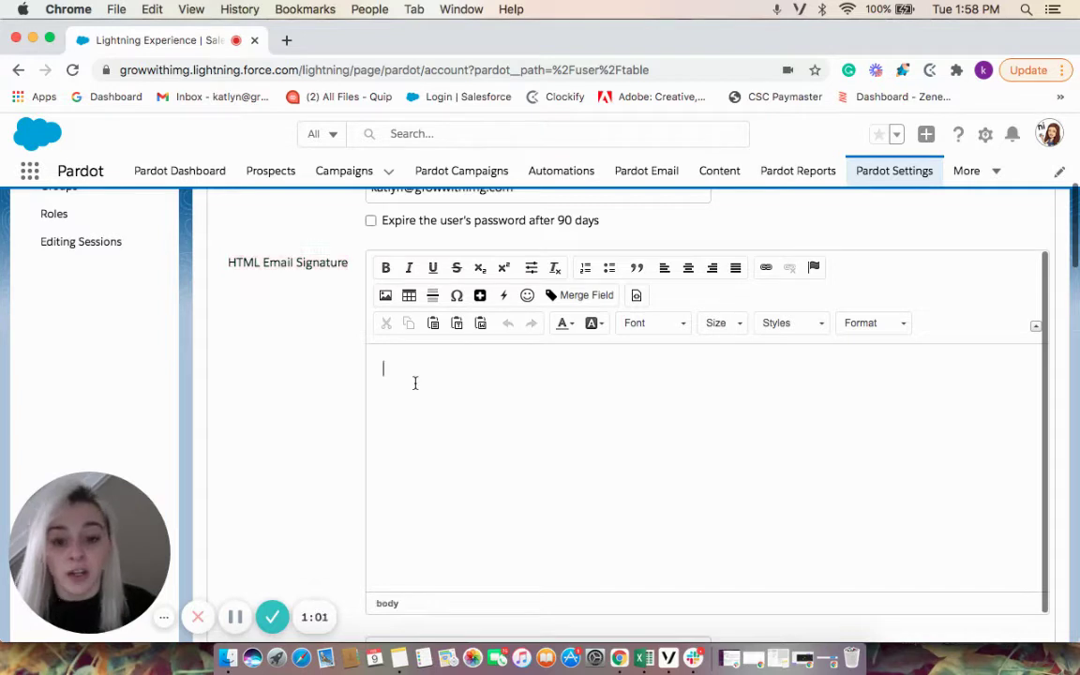
pyautogui.press('super+v')
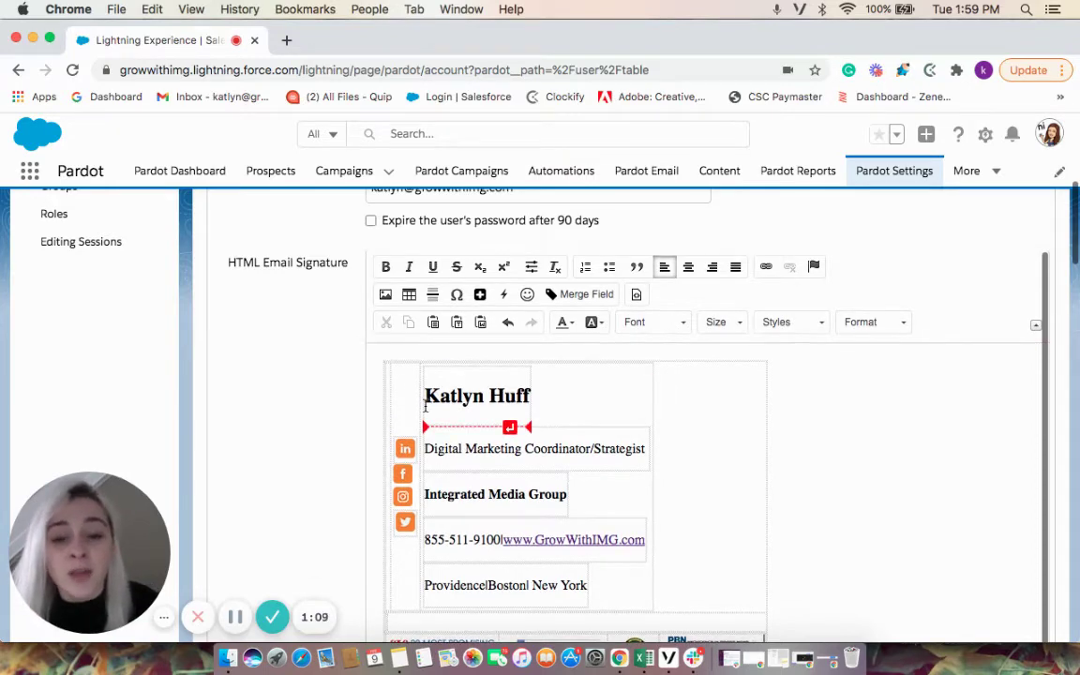
pyautogui.scroll(-2, 425, 406)
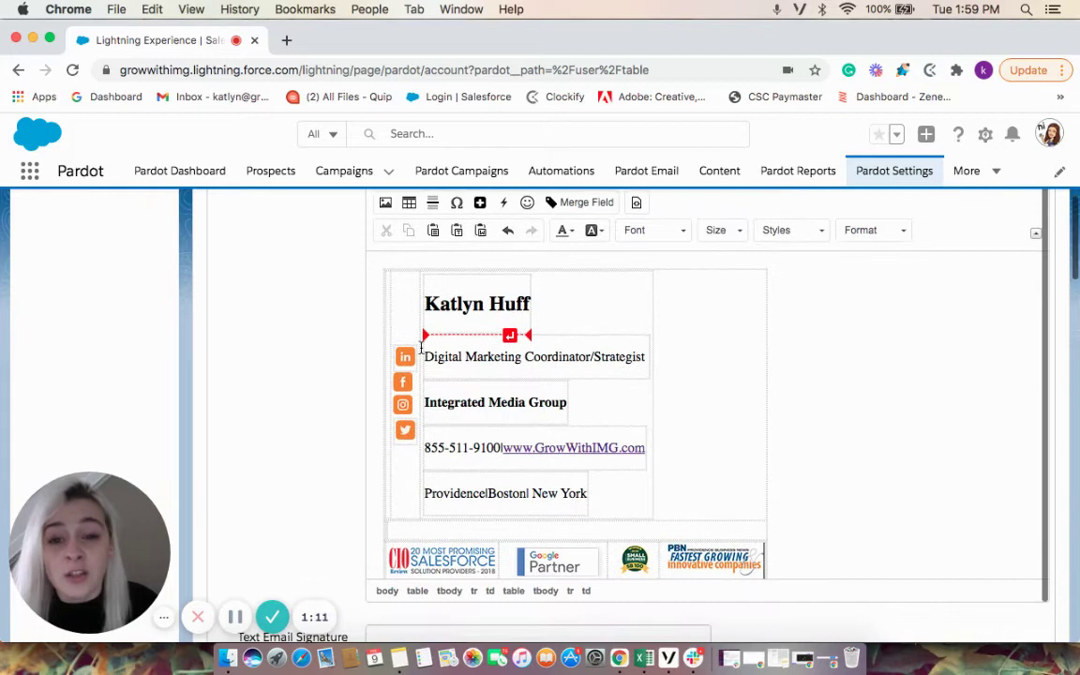
pyautogui.moveTo(419, 348); pyautogui.dragTo(459, 346)
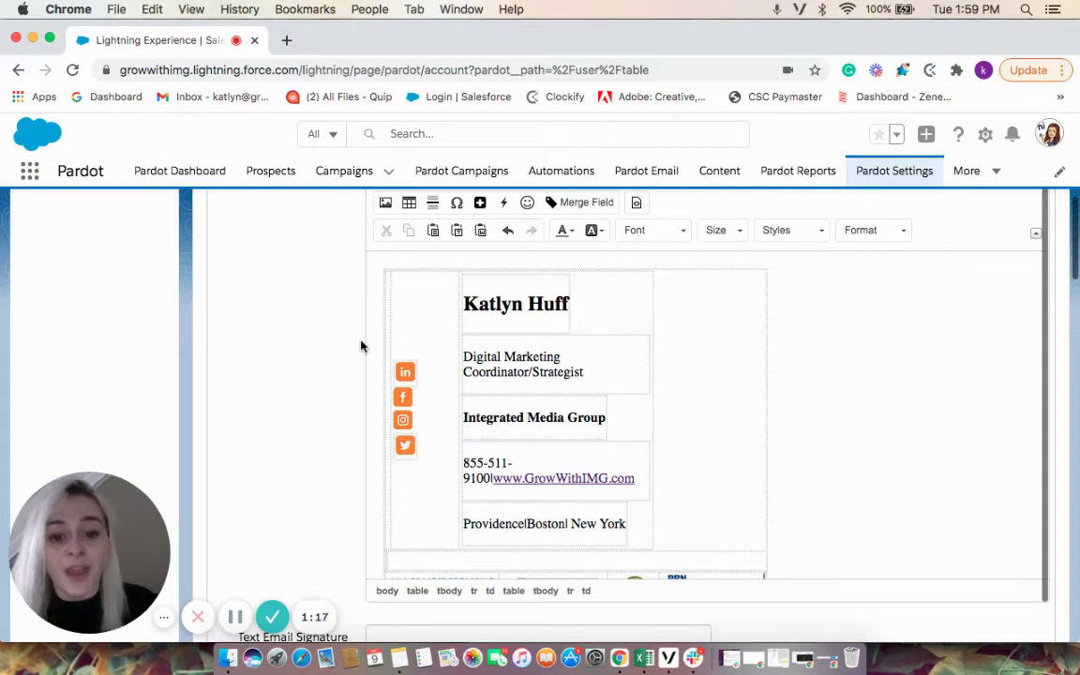
pyautogui.scroll(-5, 361, 347)
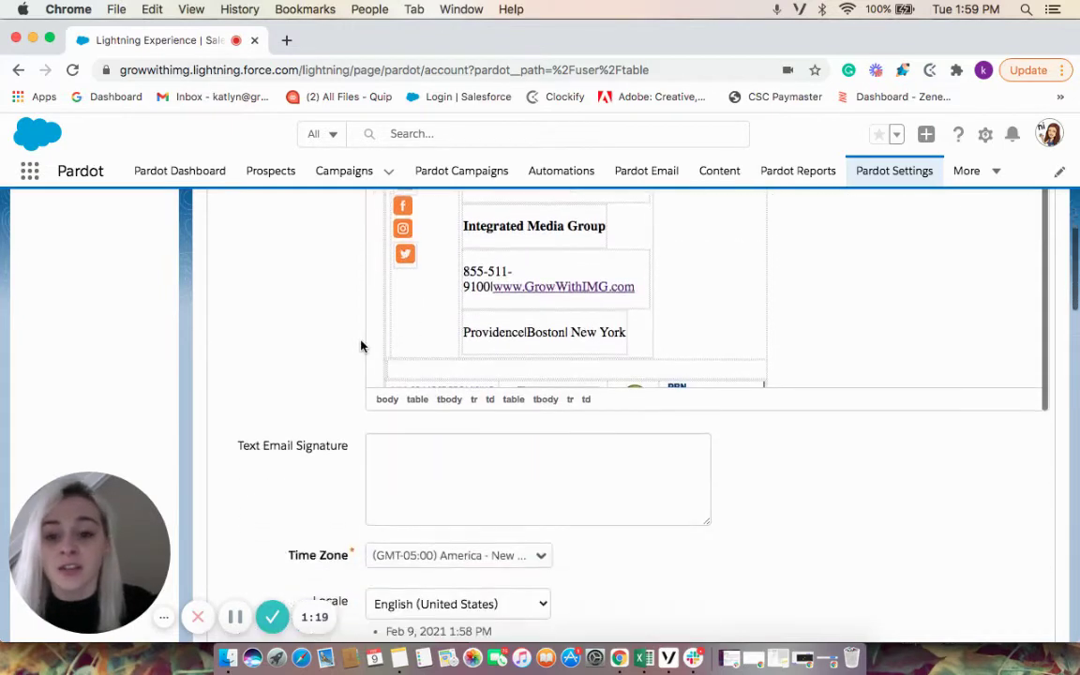
pyautogui.scroll(-4, 361, 347)
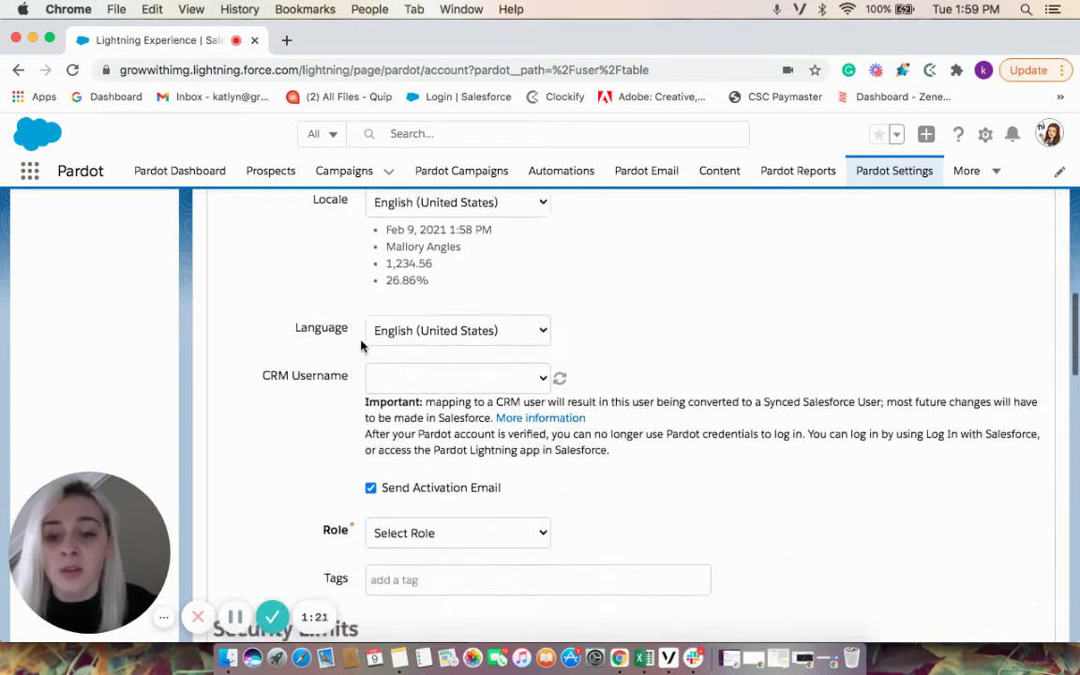
pyautogui.moveTo(248, 369); pyautogui.dragTo(348, 372)
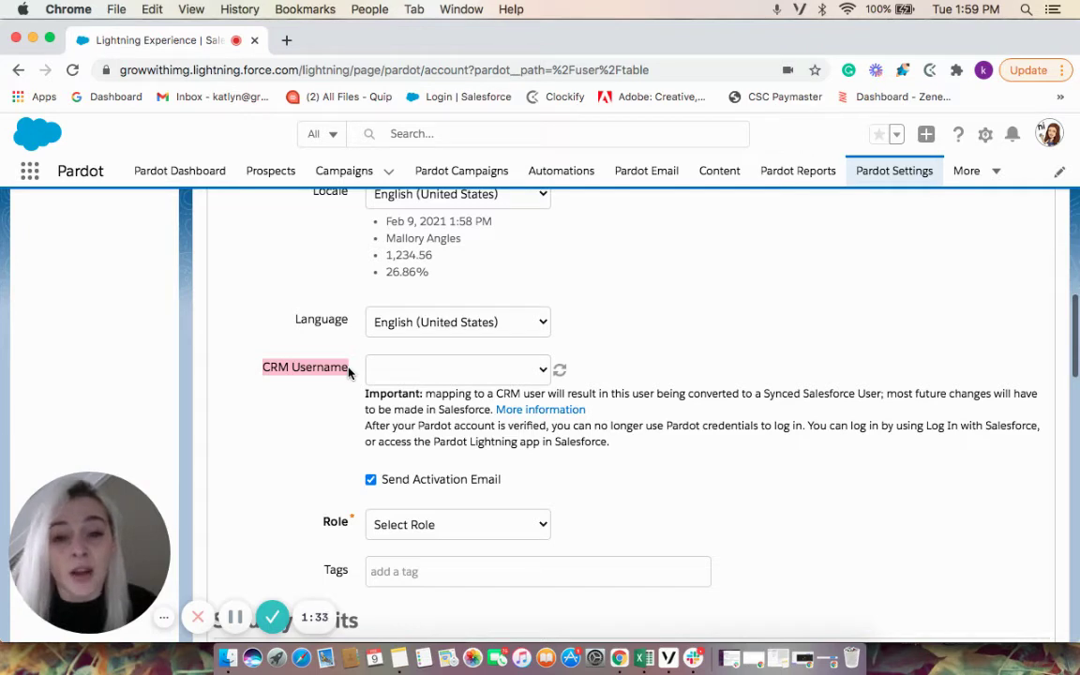
pyautogui.click(420, 377)
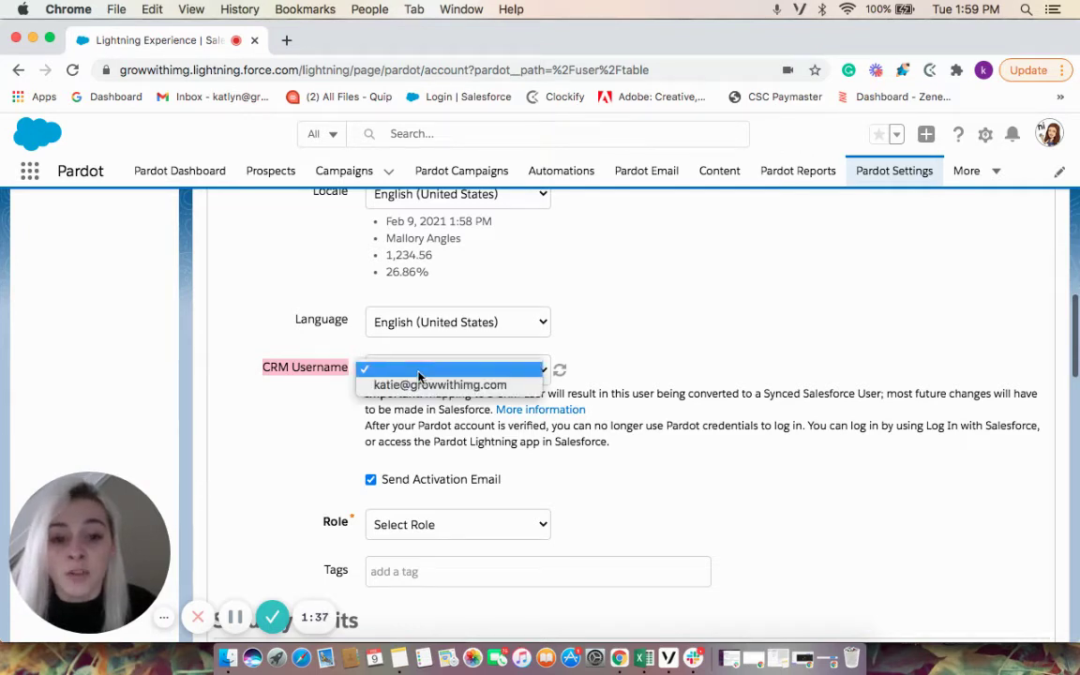
pyautogui.click(419, 385)
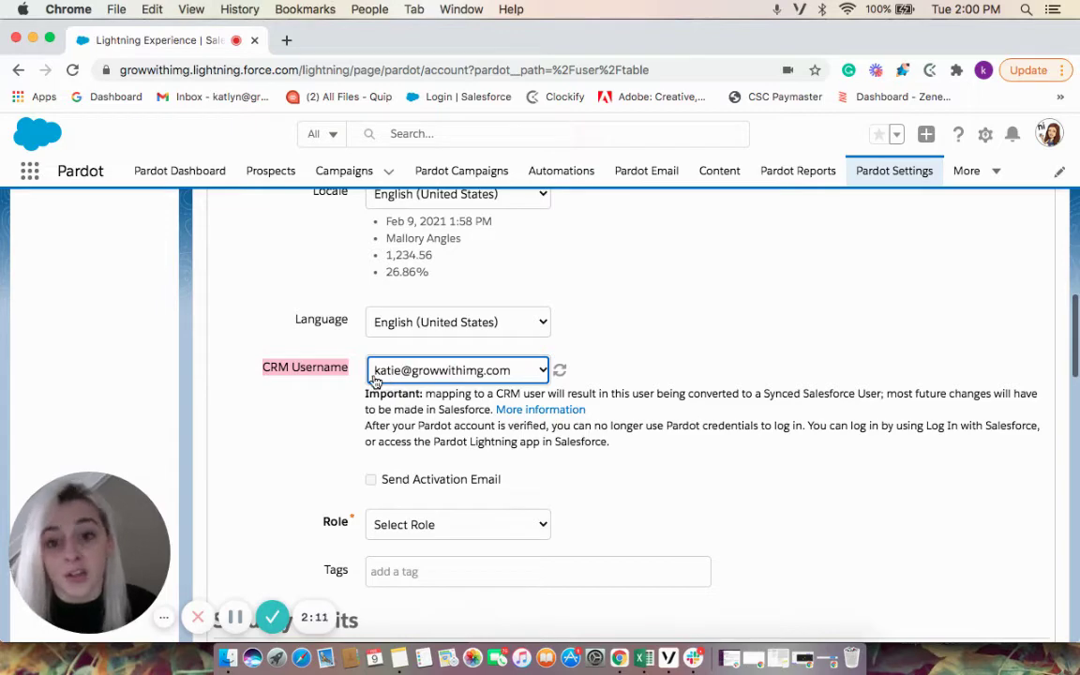
pyautogui.click(374, 375)
pyautogui.click(380, 355)
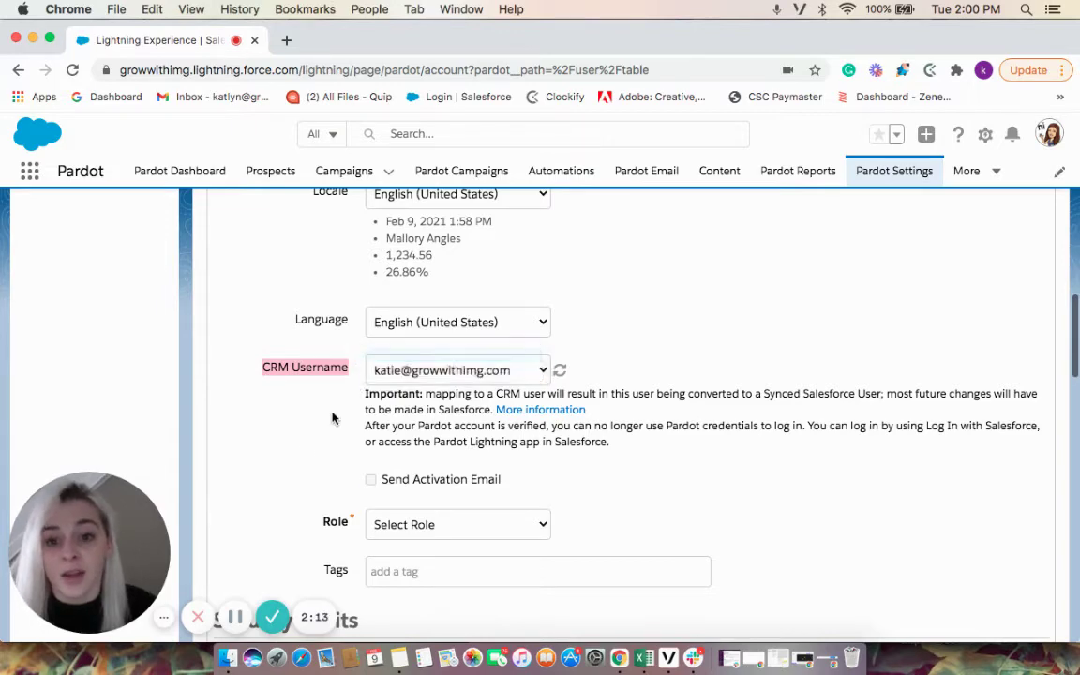
pyautogui.scroll(-5, 305, 446)
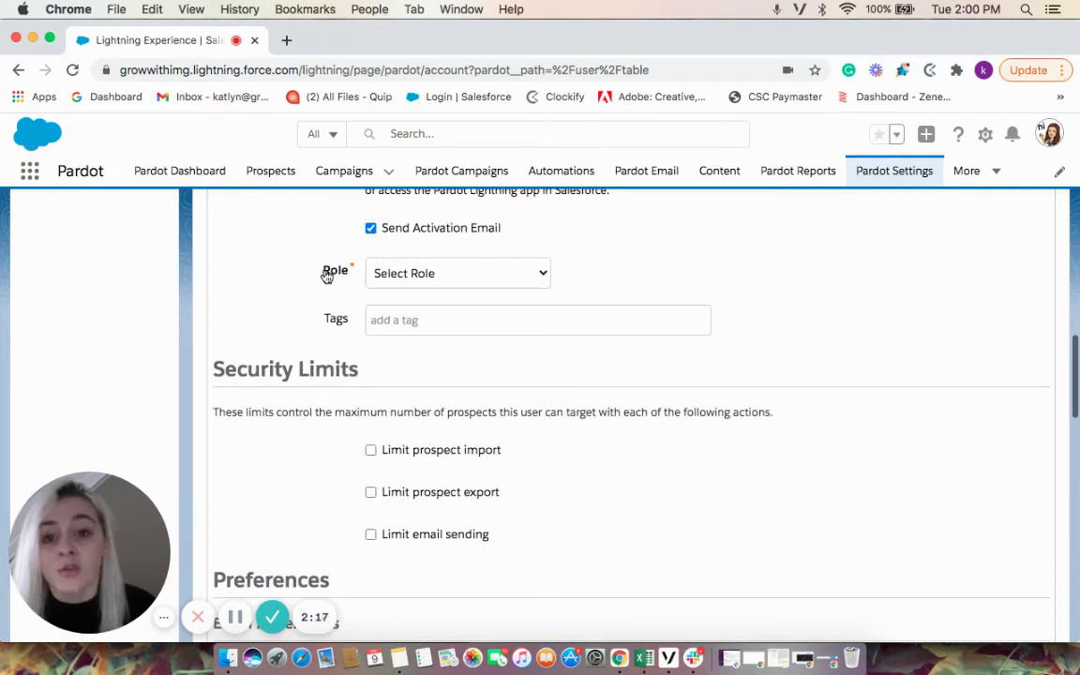
# Show the Role choices: Administrator, Marketing, Sales and Sales Manager
pyautogui.moveTo(323, 272); pyautogui.dragTo(354, 278)
pyautogui.click(392, 276)
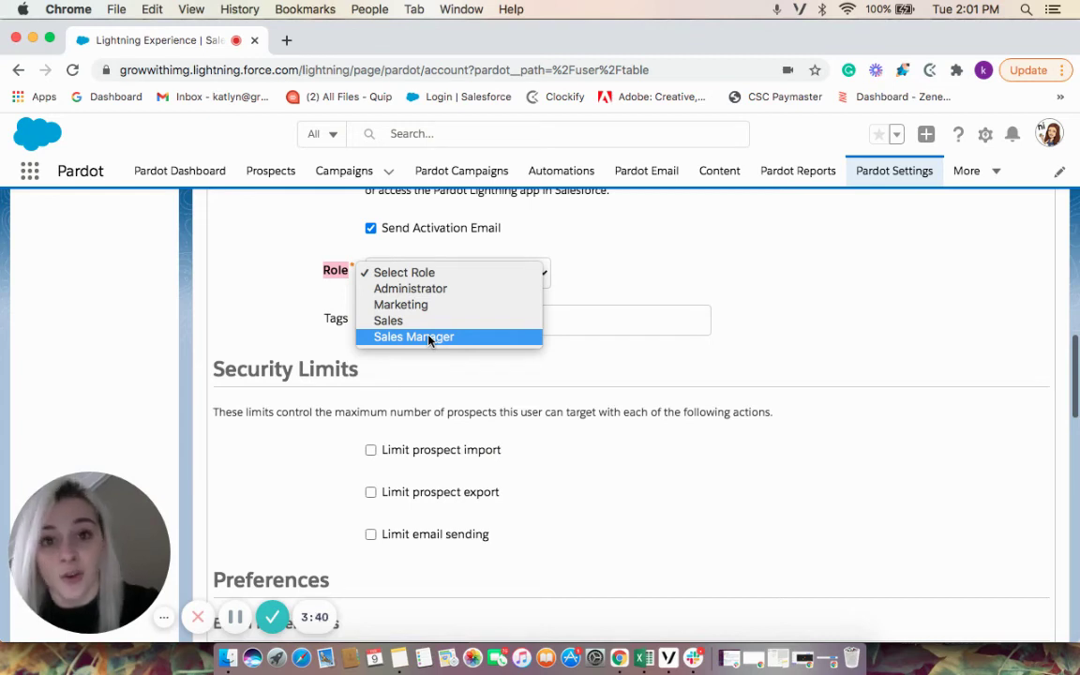
# Close the role list without choosing a role and scroll down to Email Preferences
pyautogui.click(319, 428)
pyautogui.scroll(-3, 319, 428)
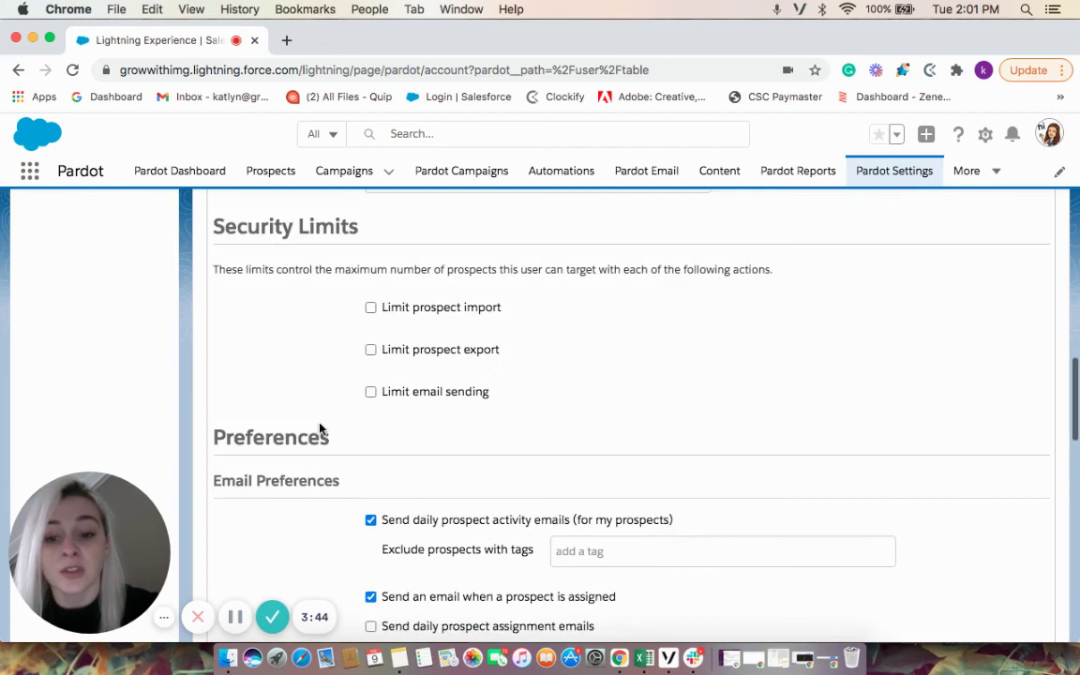
pyautogui.scroll(-4, 319, 428)
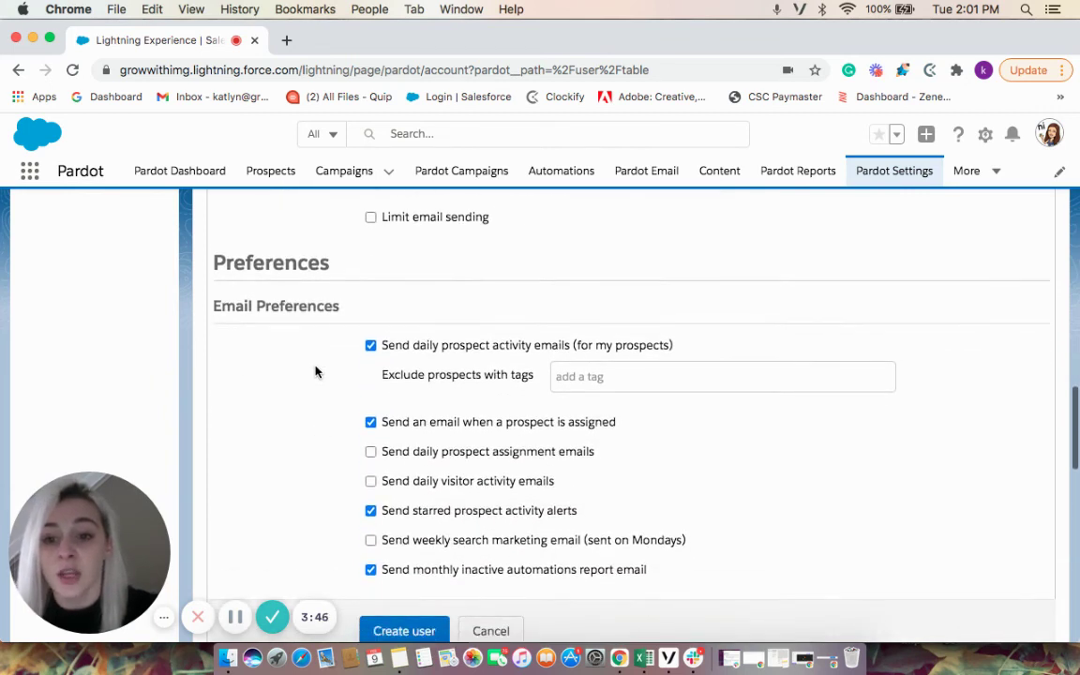
pyautogui.scroll(-1, 313, 373)
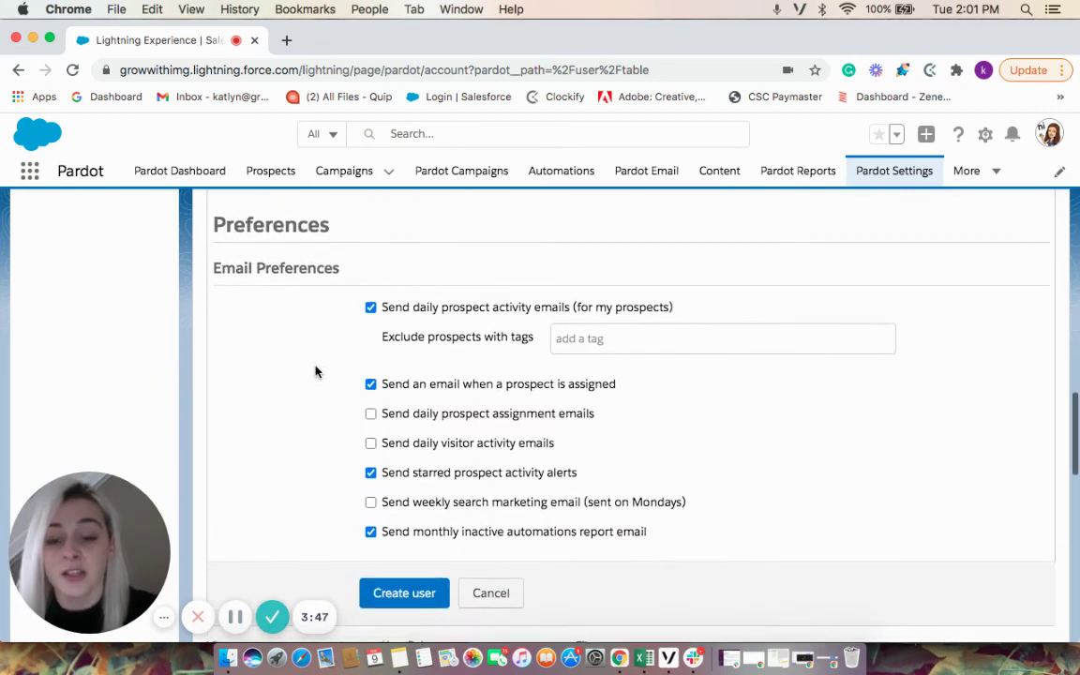
# Uncheck the daily activity, prospect assignment, starred prospect, weekly search marketing and monthly automations emails
pyautogui.click(371, 310)
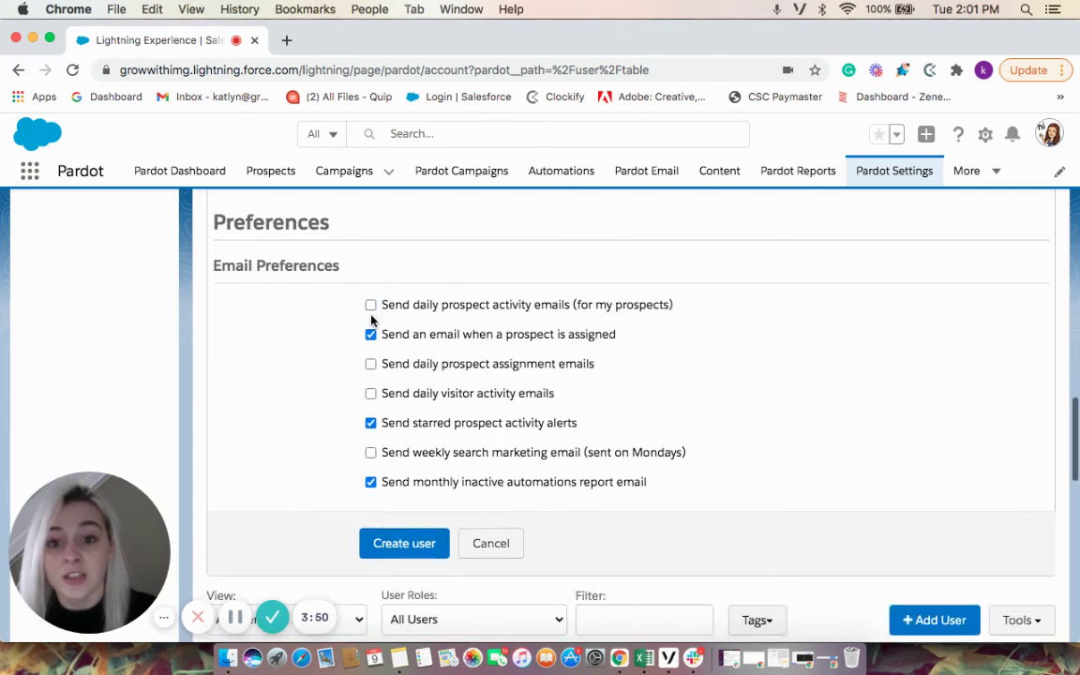
pyautogui.click(371, 336)
pyautogui.click(372, 423)
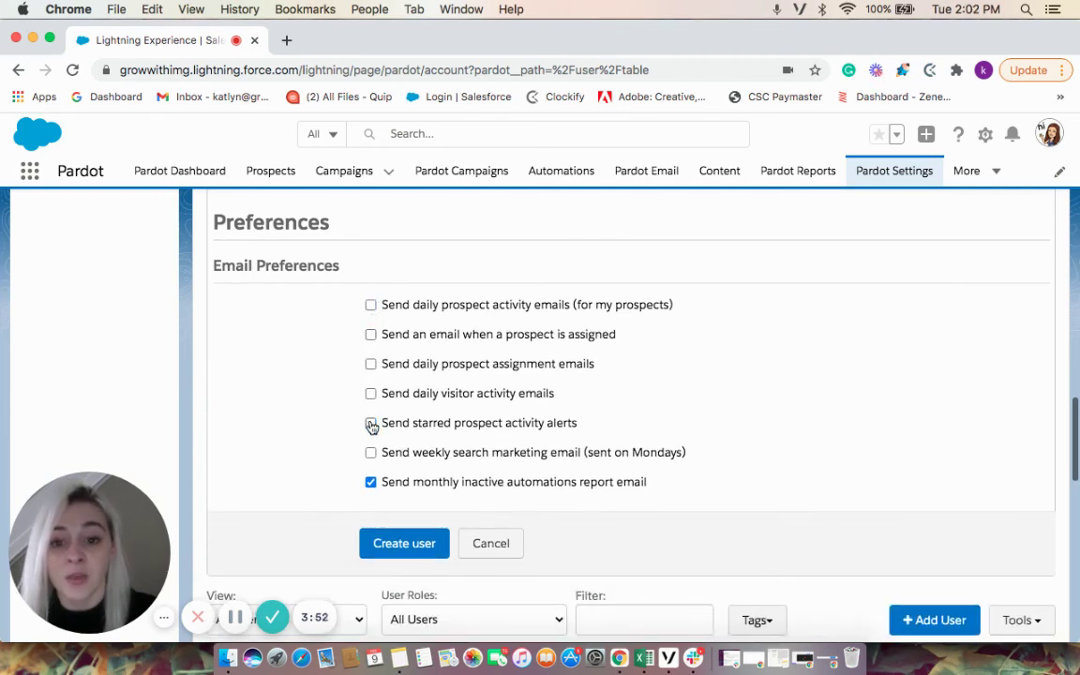
pyautogui.click(372, 484)
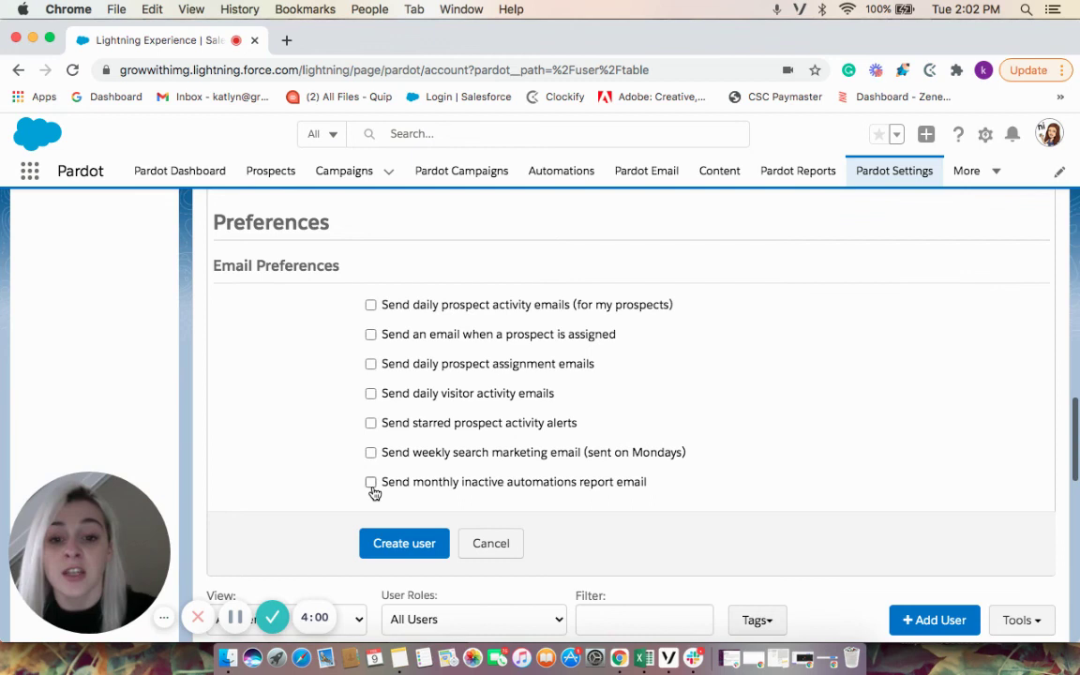
pyautogui.click(371, 483)
pyautogui.click(371, 454)
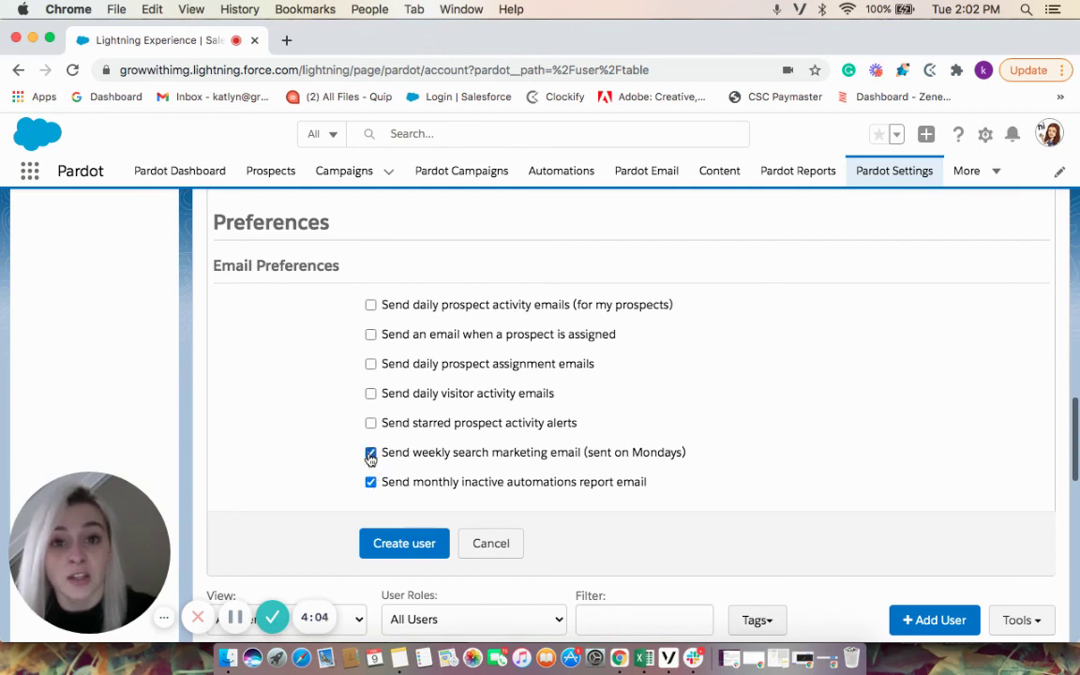
pyautogui.click(370, 453)
pyautogui.click(371, 483)
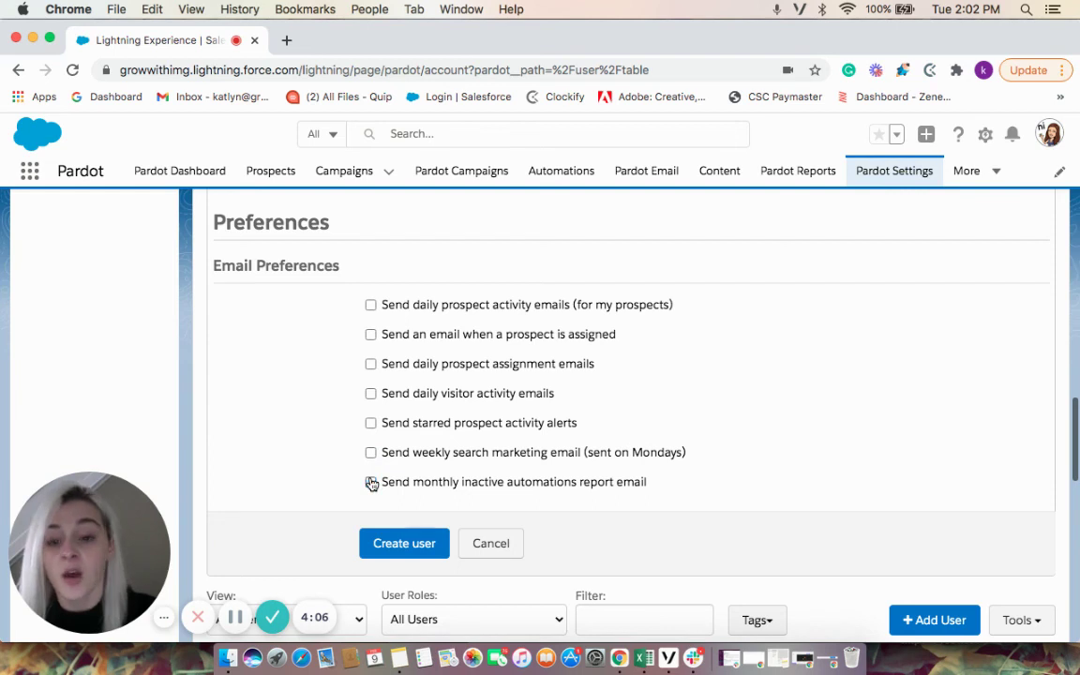